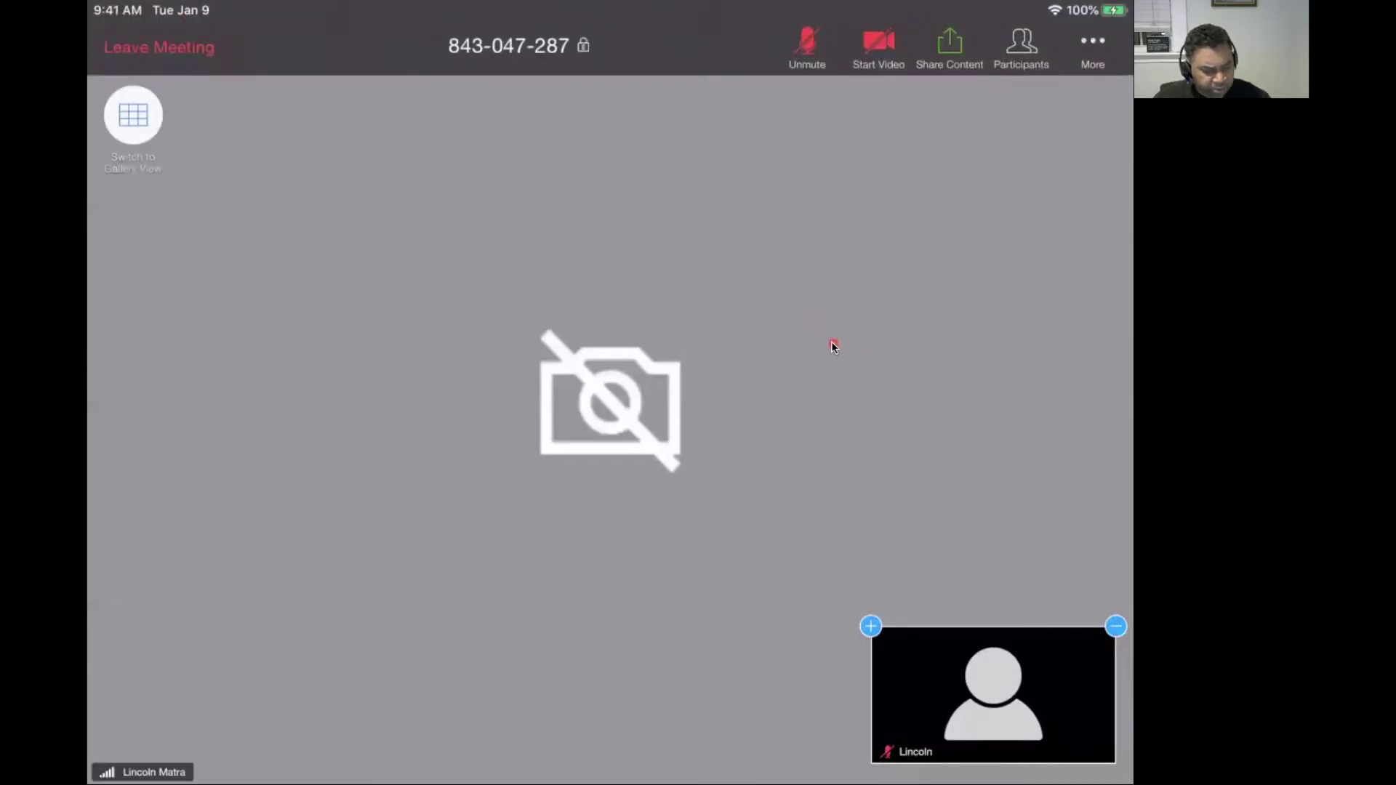
# Step: Unmute the microphone from the meeting toolbar while video stays off
pyautogui.click(808, 50)
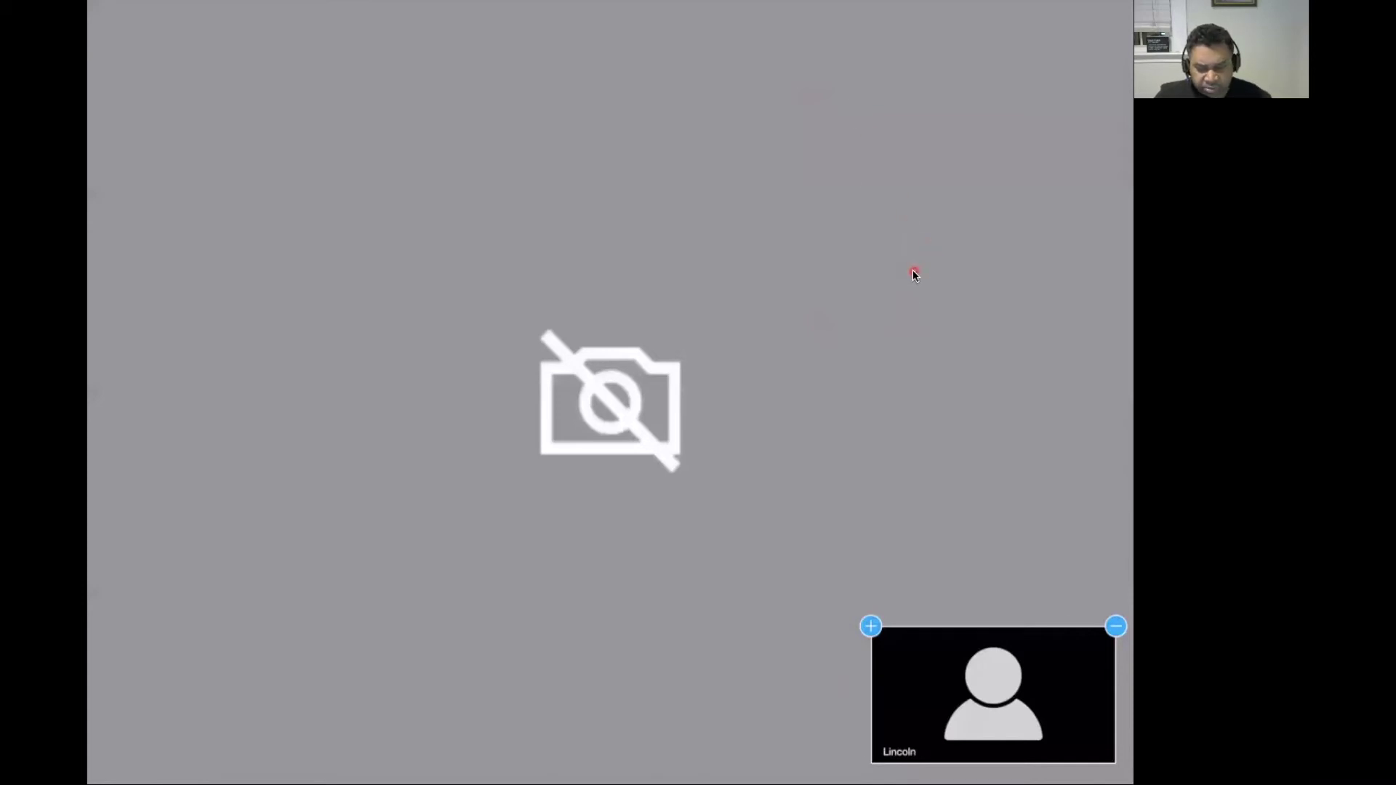
# Step: Mute the microphone again, leaving the meeting controls visible and video off
pyautogui.click(914, 274)
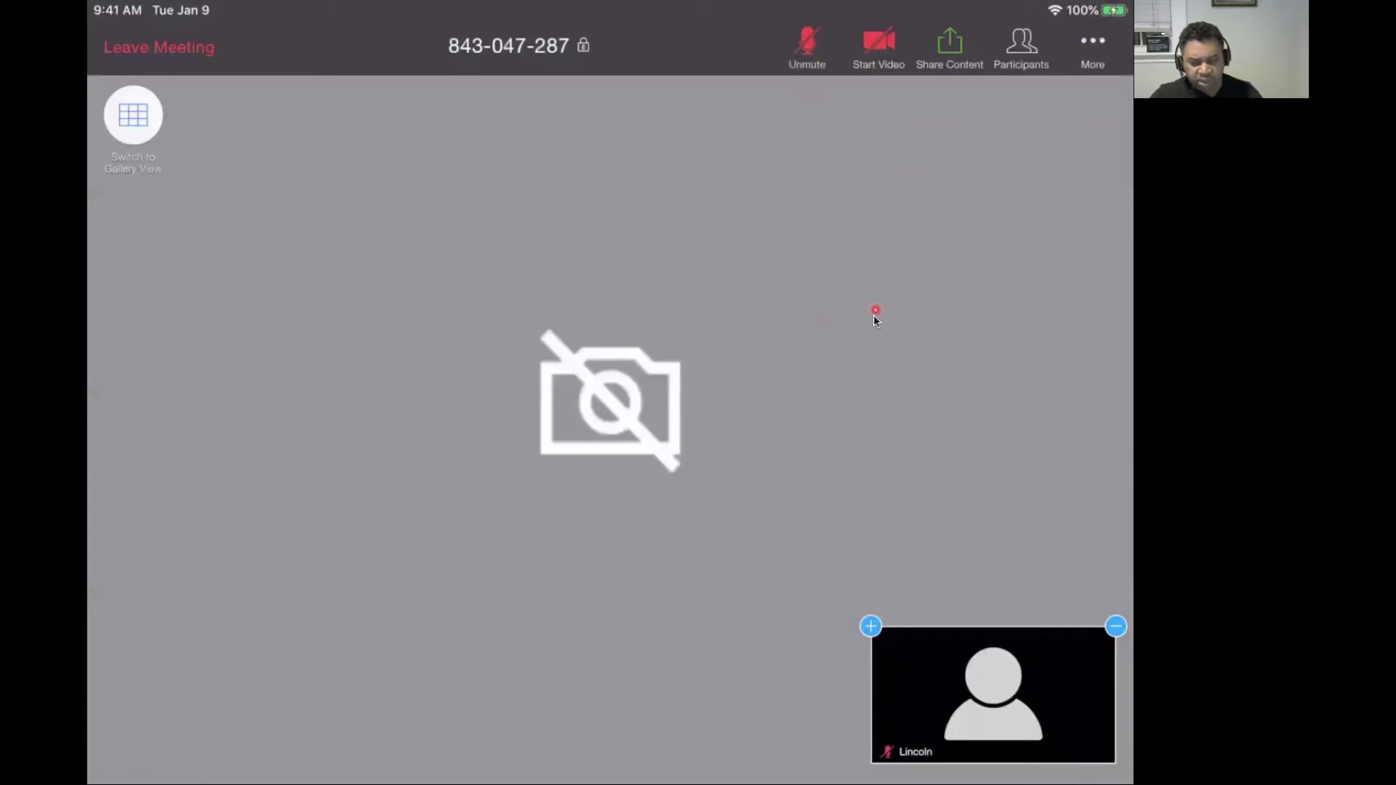
pyautogui.click(874, 315)
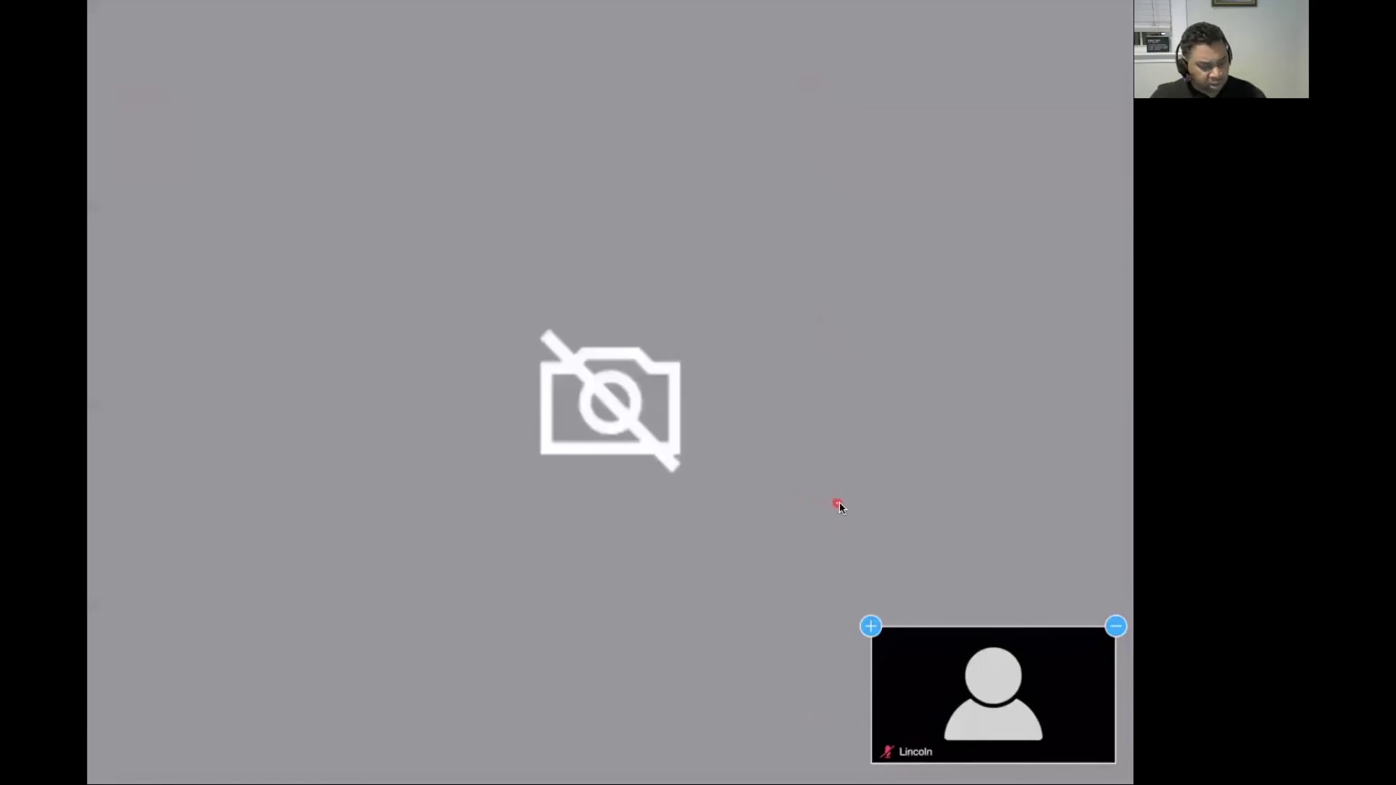
pyautogui.click(839, 503)
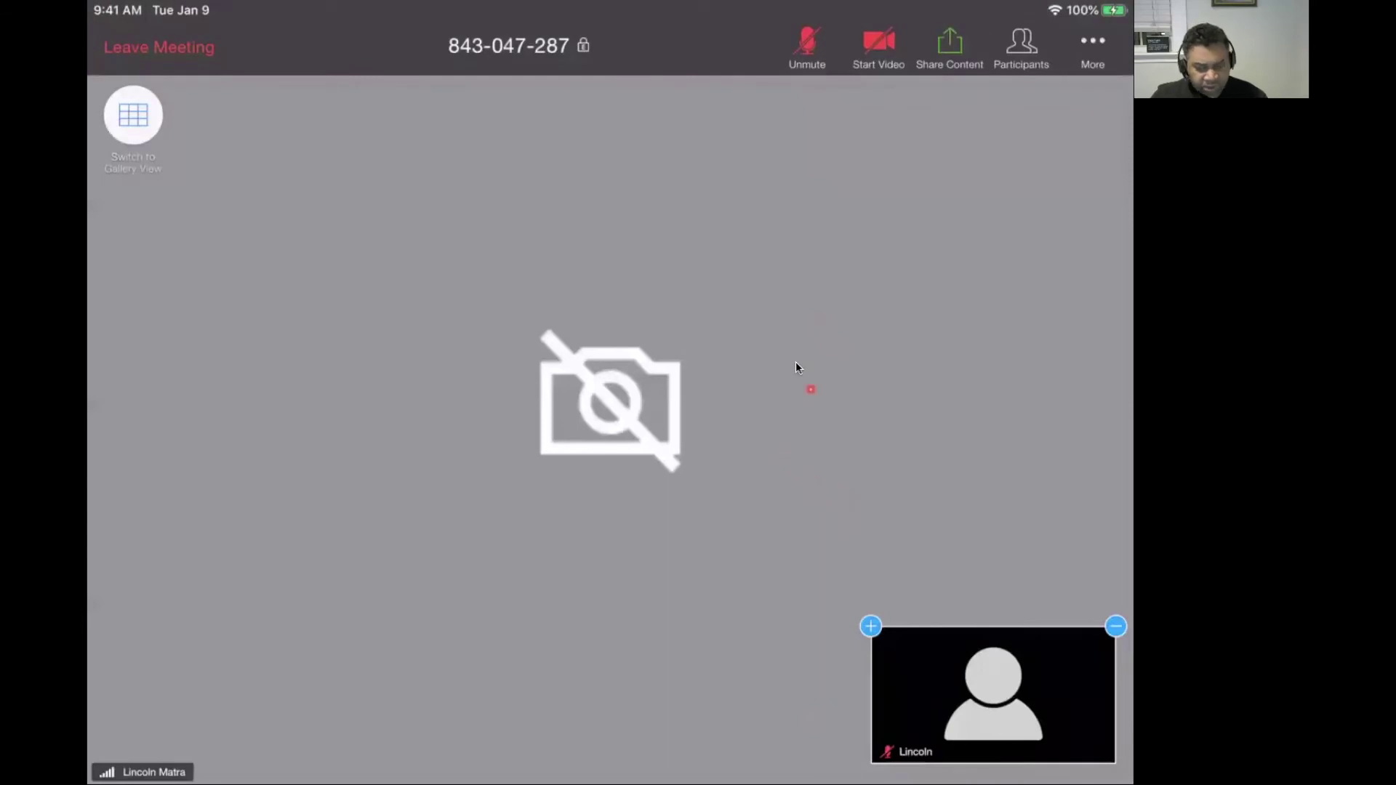
# Step: Start video so the self-view shows the live camera feed, microphone still muted
pyautogui.click(878, 35)
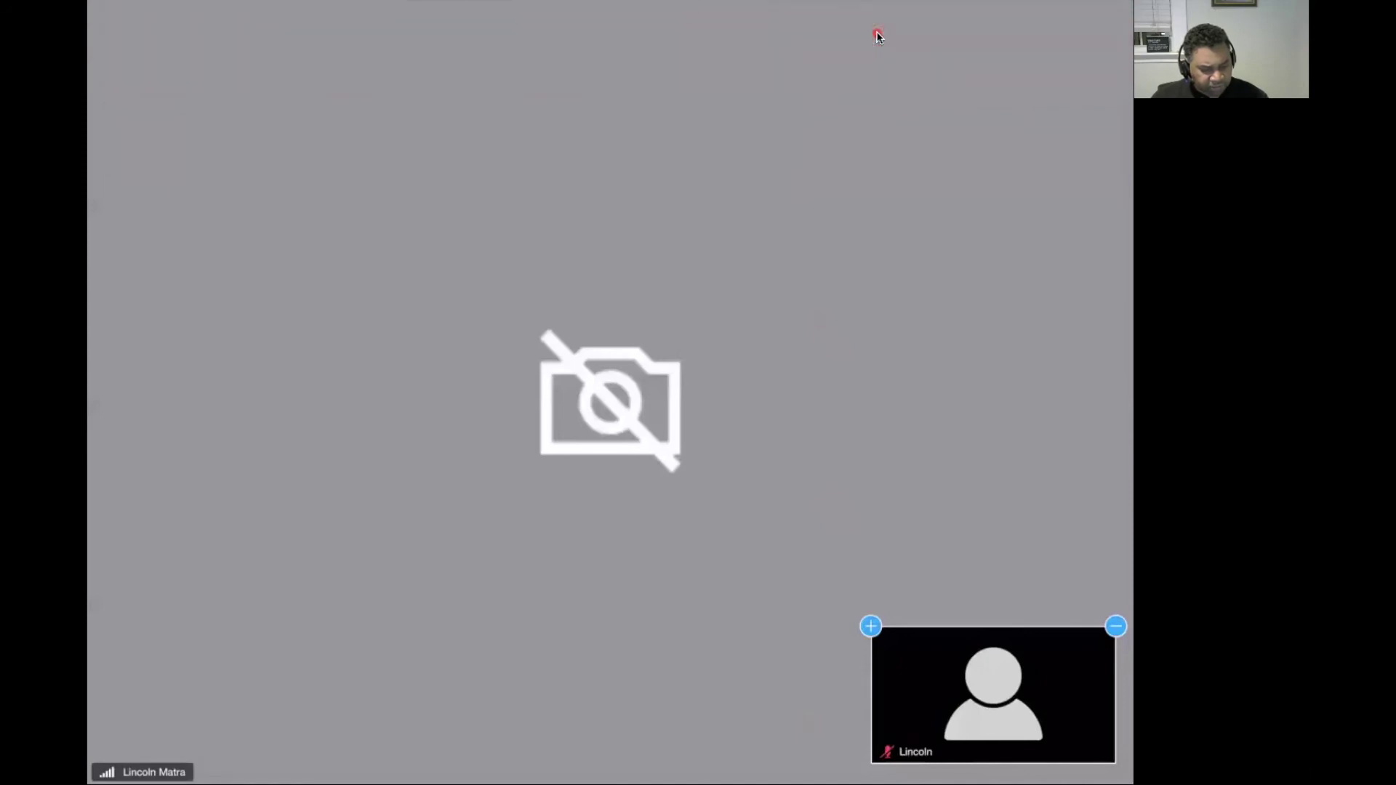
pyautogui.click(878, 41)
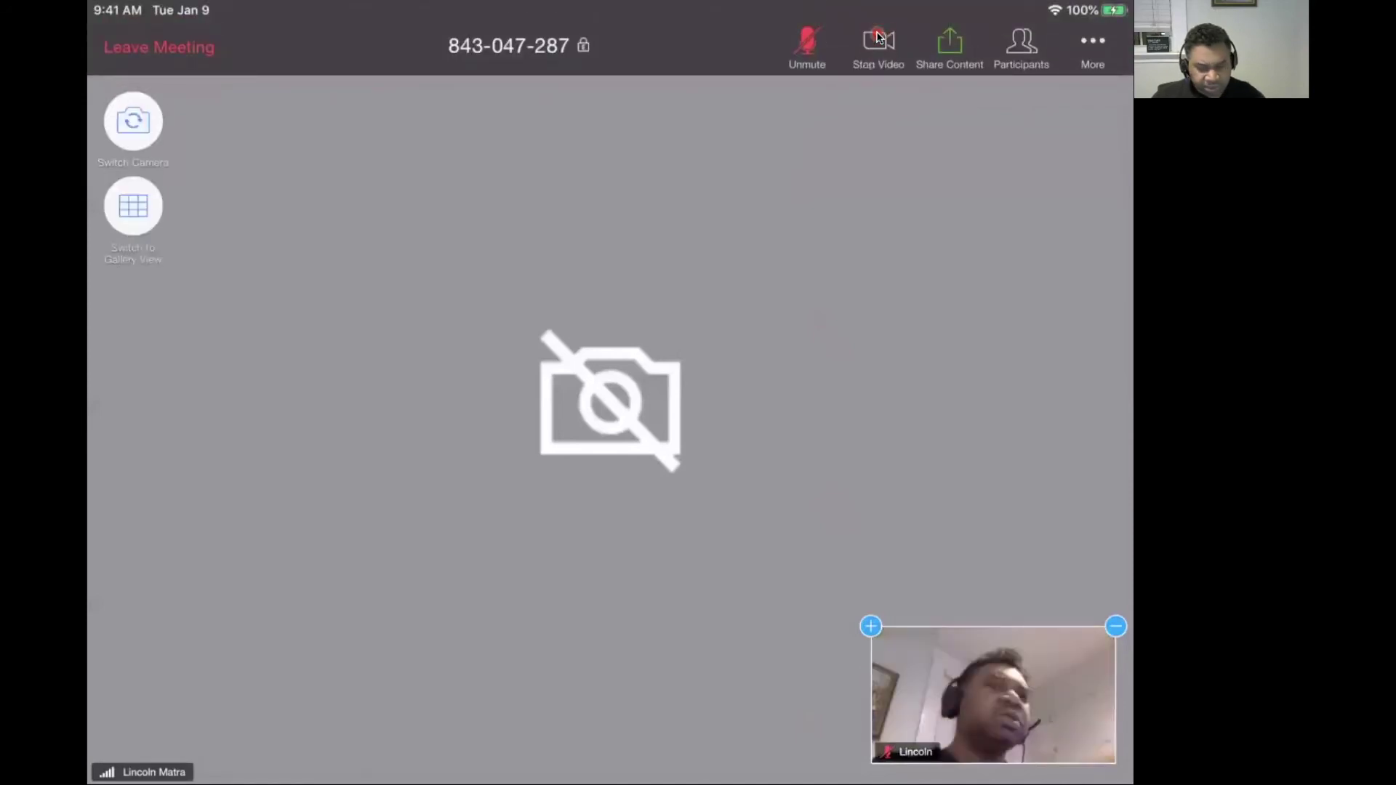
pyautogui.click(810, 310)
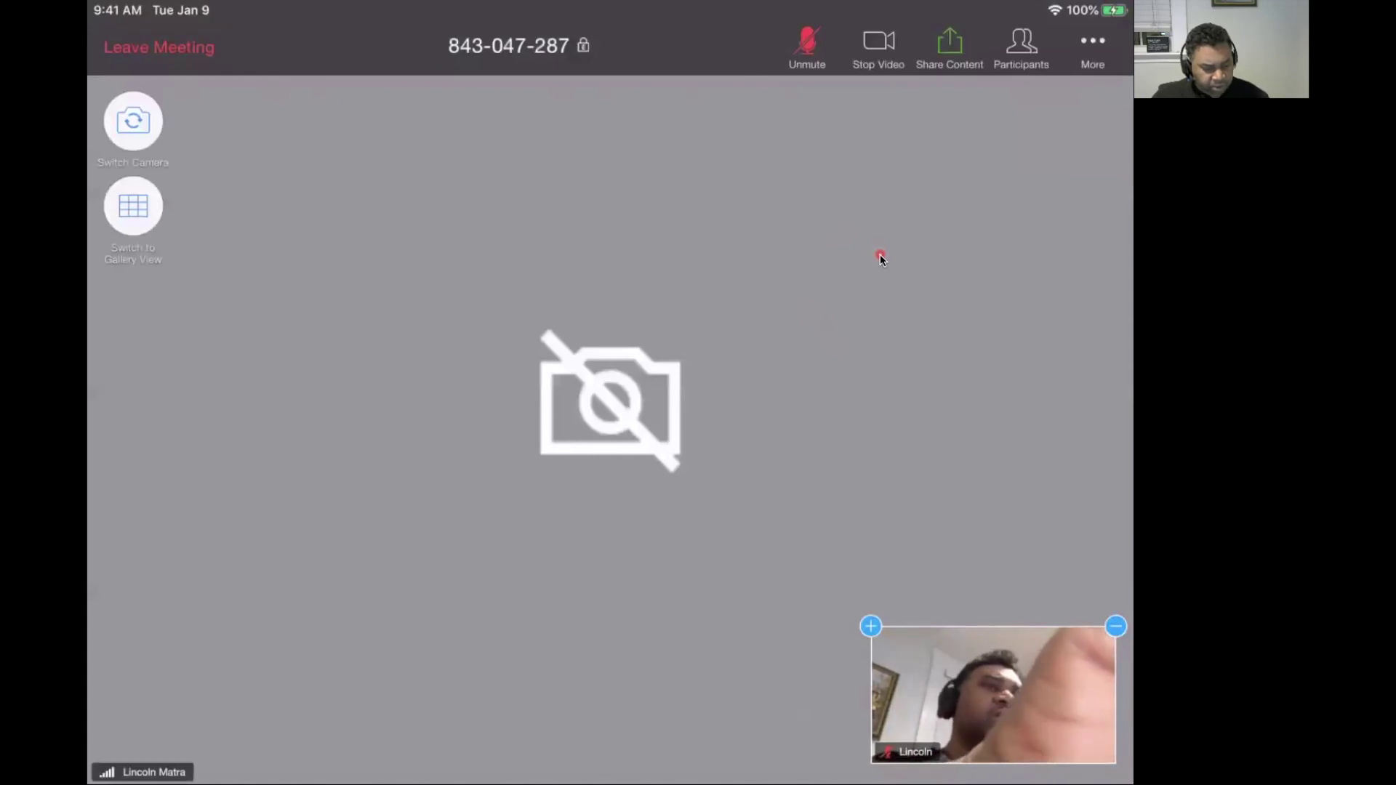
# Step: Stop video with the Shift+Command+V shortcut, returning the self-view to the avatar
pyautogui.press('super+shift+v')
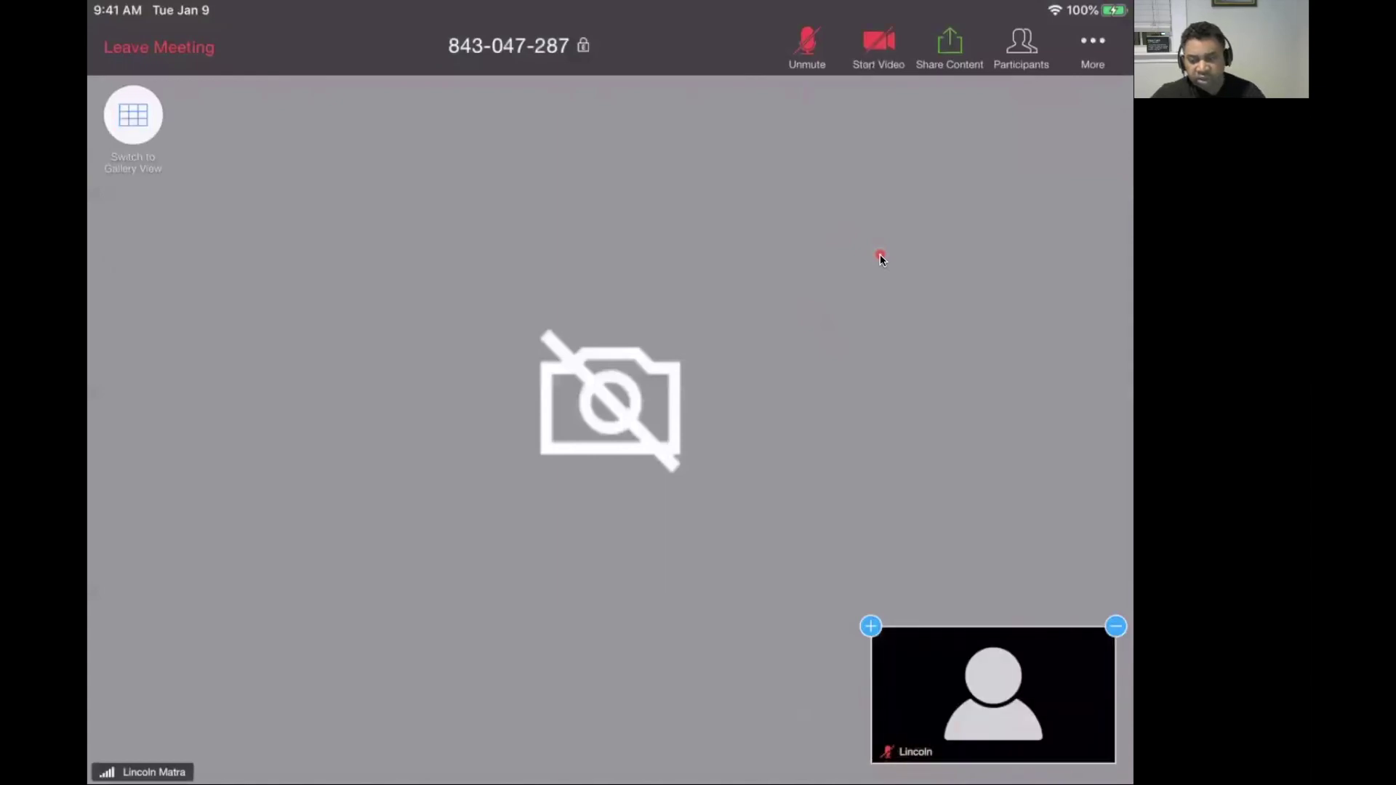